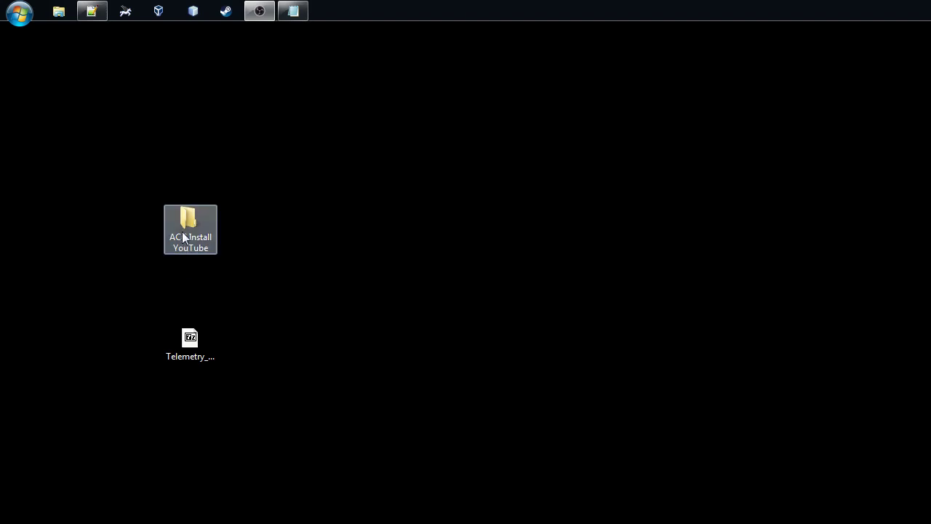
# Select the Telemetry_v9.2_1_with_JRE.zip archive on the desktop
pyautogui.click(193, 346)
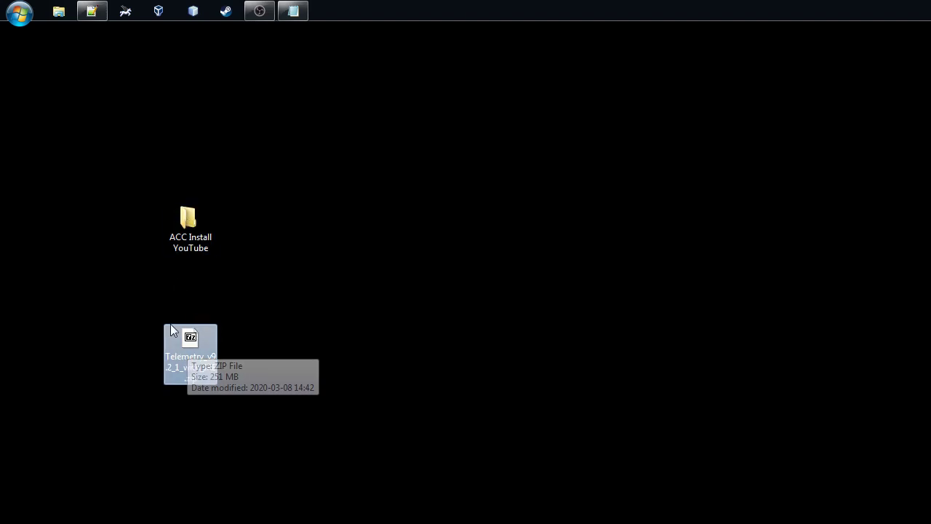
# Drag all 13 items from the Telemetry zip into the ACC Install YouTube folder, then close 7-Zip
pyautogui.doubleClick(182, 226)
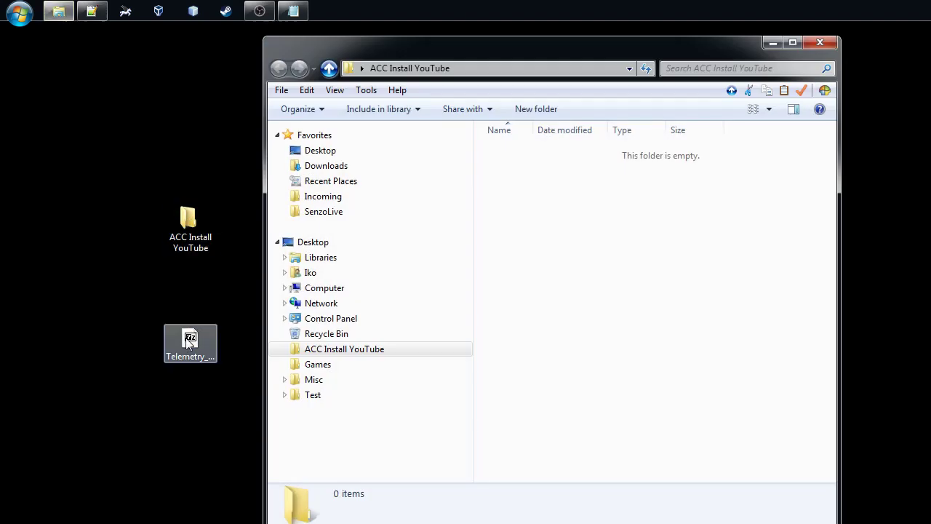
pyautogui.doubleClick(186, 341)
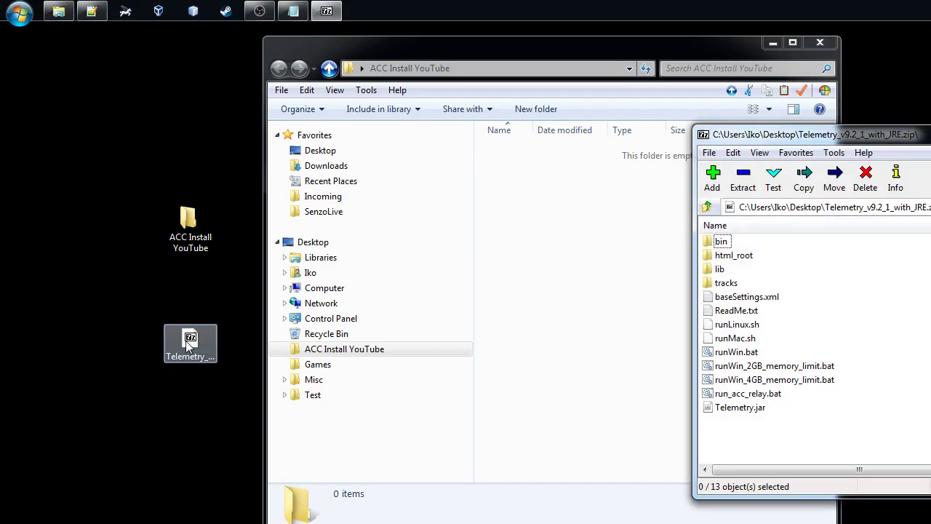
pyautogui.click(726, 283)
pyautogui.hotkey('ctrl', 'a')
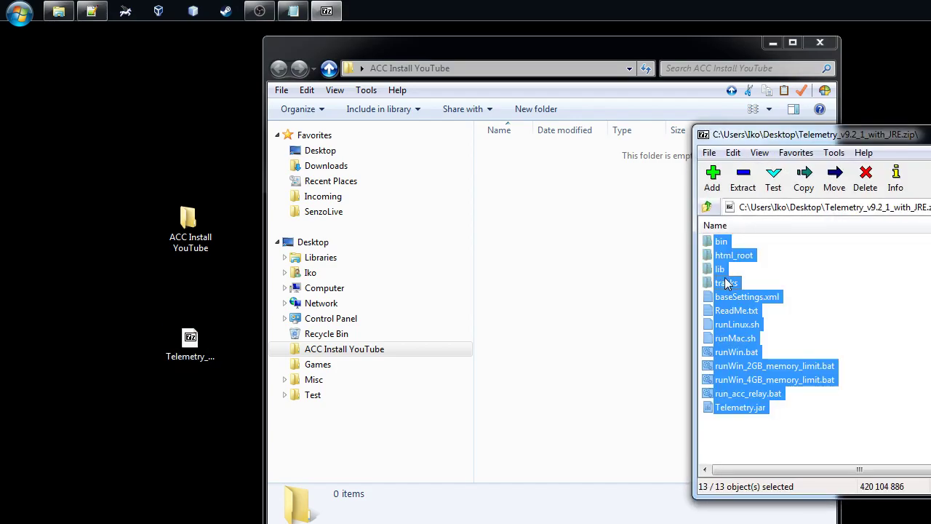
pyautogui.moveTo(726, 283); pyautogui.dragTo(578, 254)
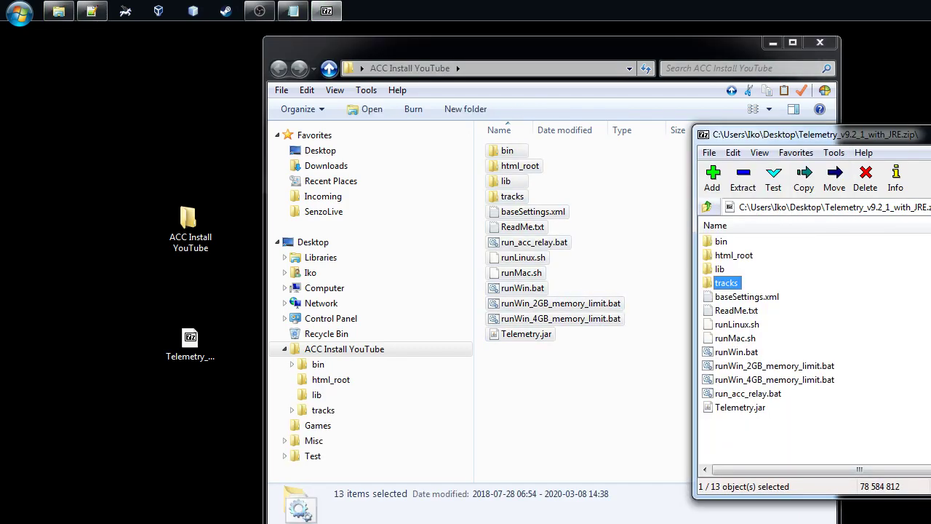
pyautogui.hotkey('alt', 'F4')
pyautogui.click(542, 406)
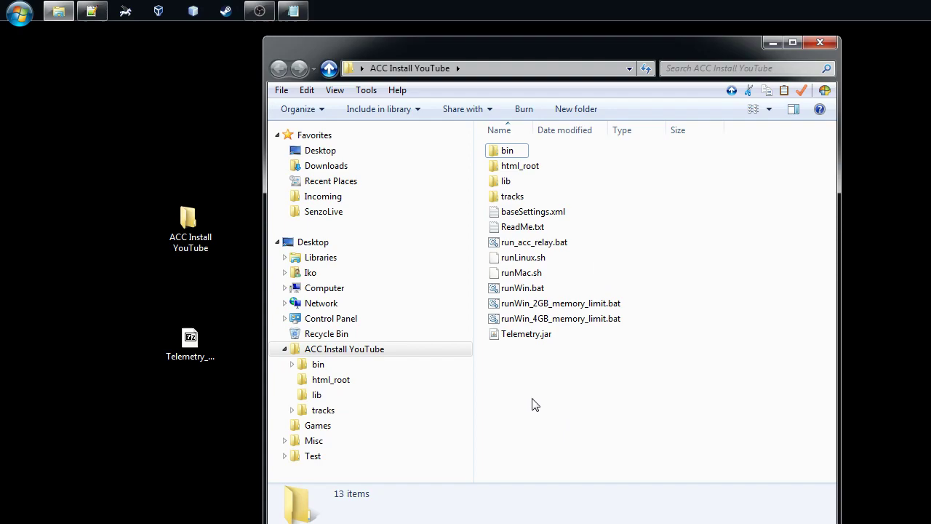
# Run runWin_2GB_memory_limit.bat to start the Telemetry Tool
pyautogui.doubleClick(515, 305)
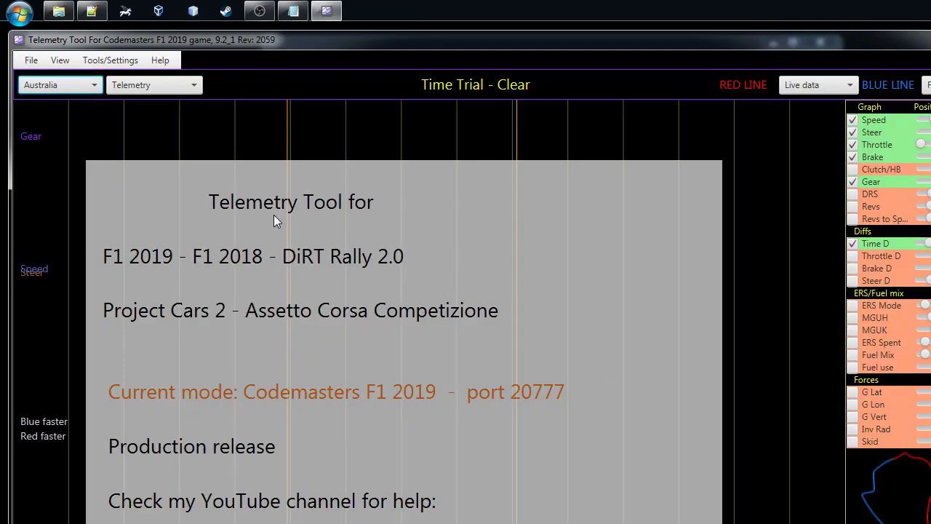
# Open the Tools/Settings menu to reach the ACC settings entry
pyautogui.click(109, 63)
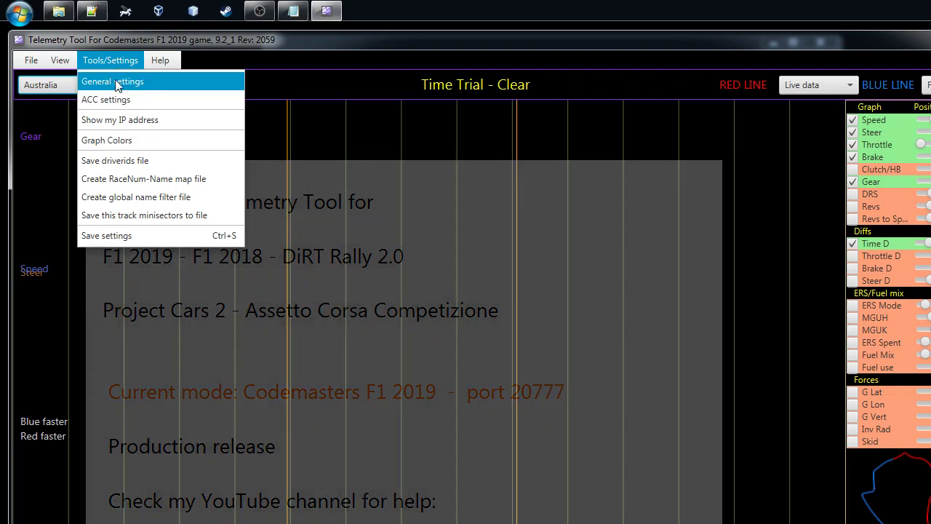
pyautogui.moveTo(42, 64)
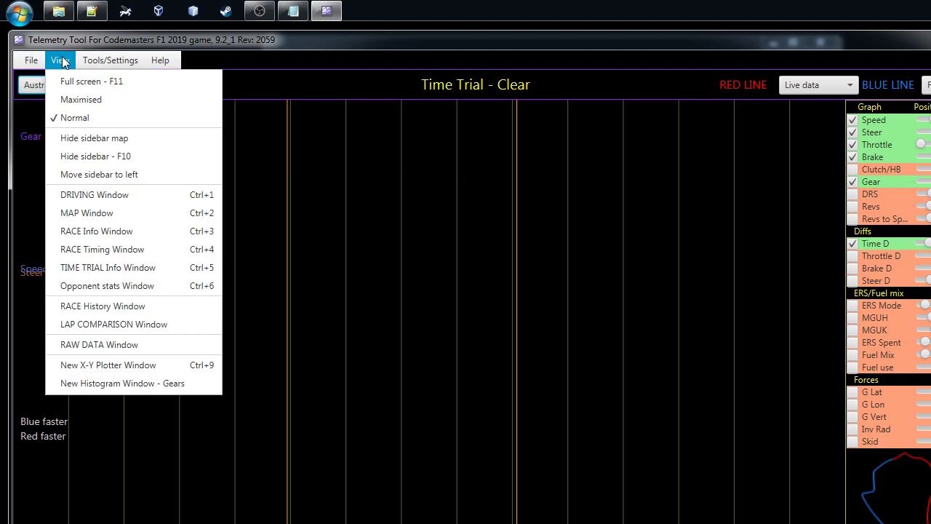
pyautogui.moveTo(100, 58)
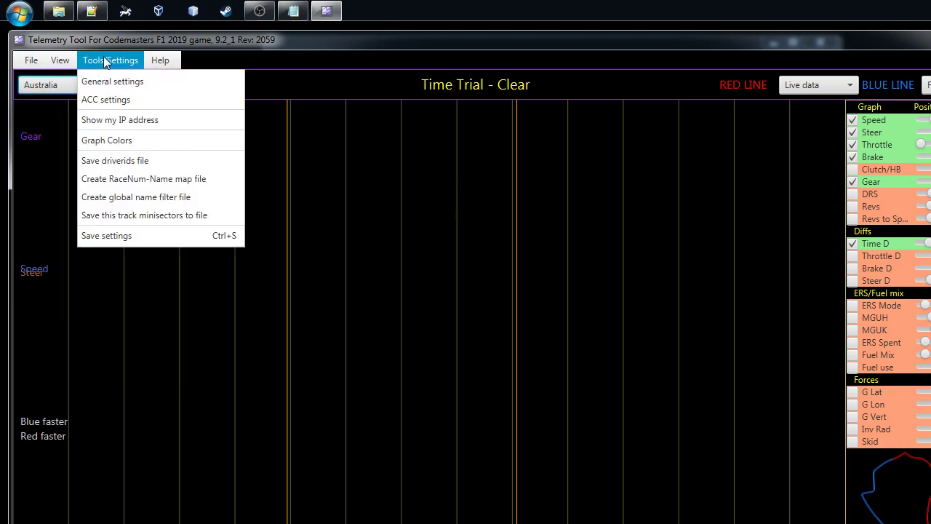
# In ACC broadcast settings, append 'a' to the password, drop the command password's last digit, and save
pyautogui.click(115, 104)
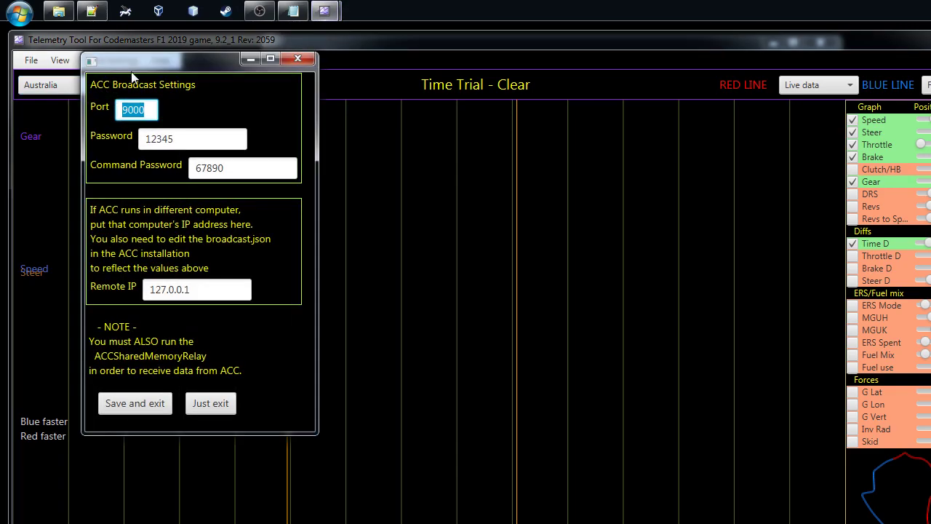
pyautogui.moveTo(135, 78); pyautogui.dragTo(257, 86)
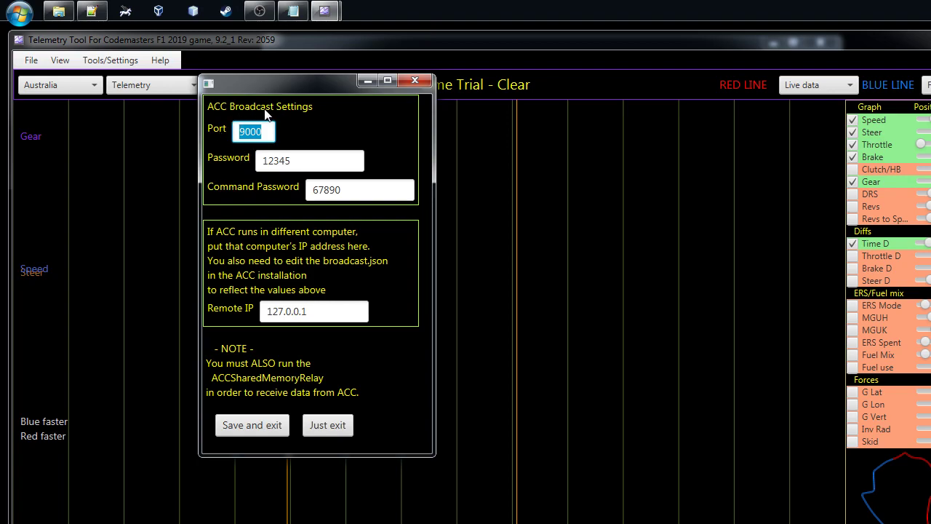
pyautogui.click(296, 163)
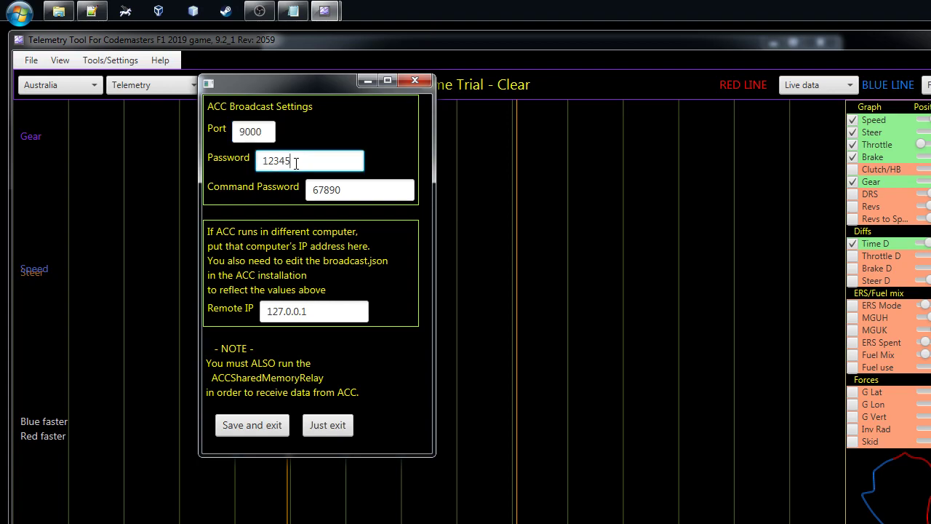
pyautogui.write('a')
pyautogui.click(358, 190)
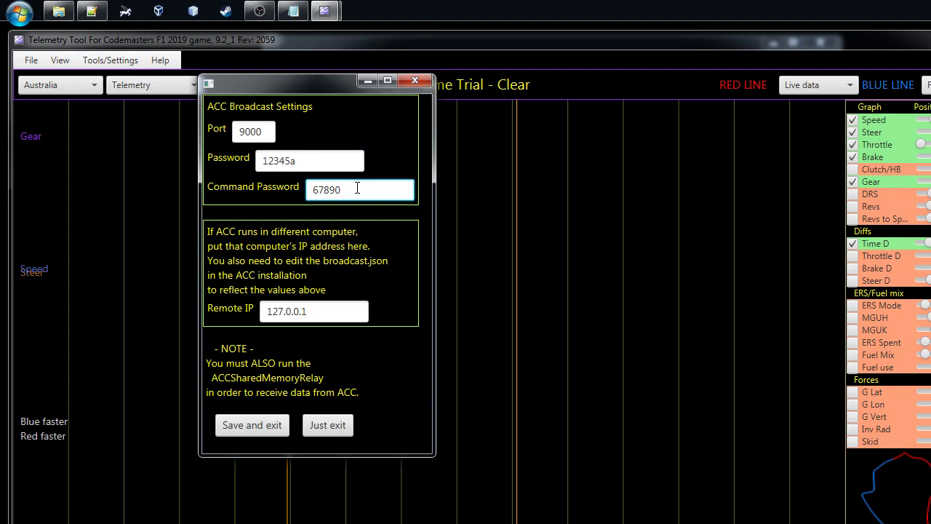
pyautogui.press('BackSpace')
pyautogui.click(244, 425)
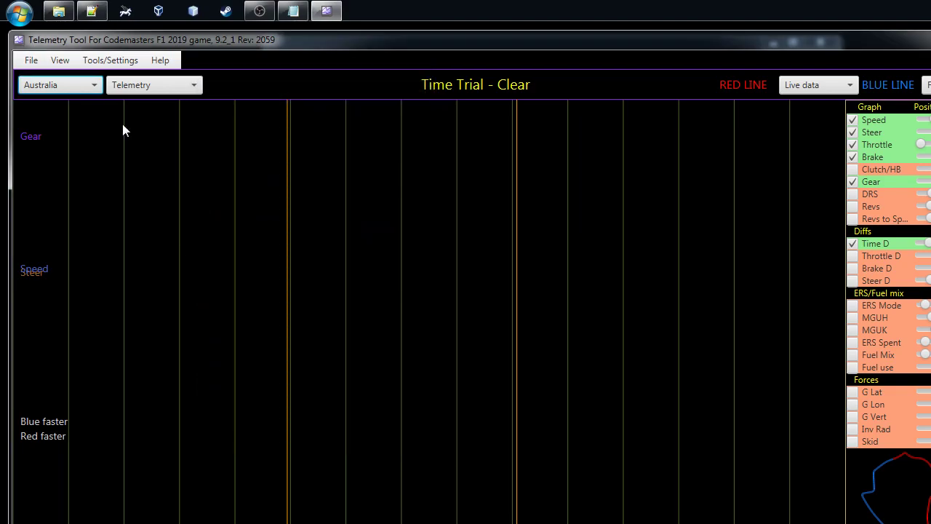
# Accept Notepad++'s reload of broadcasting.json with the new passwords, then return to Telemetry Tool
pyautogui.click(92, 10)
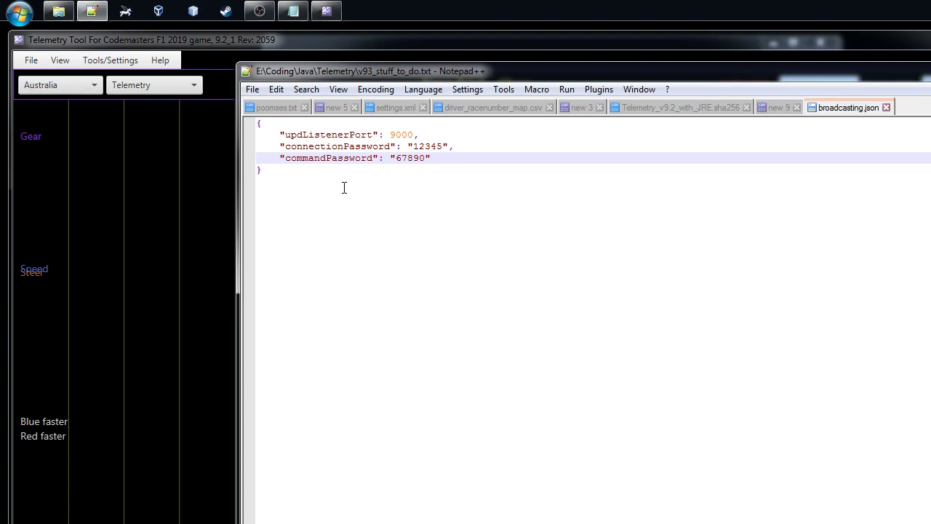
pyautogui.click(483, 271)
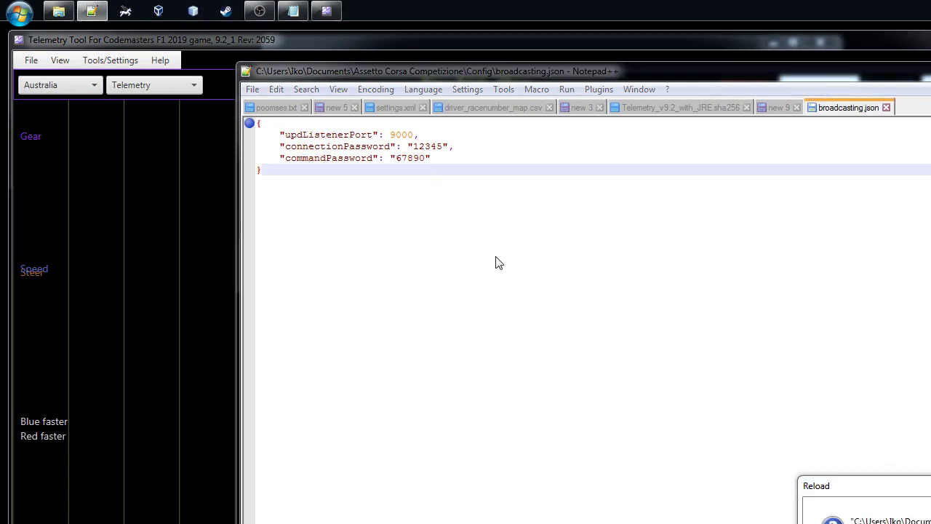
pyautogui.press('Return')
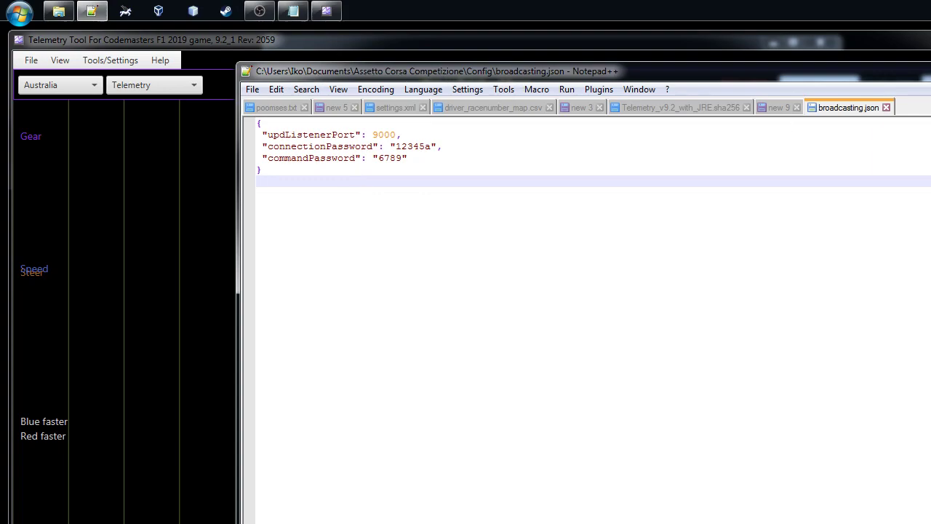
pyautogui.hotkey('alt', 'Tab')
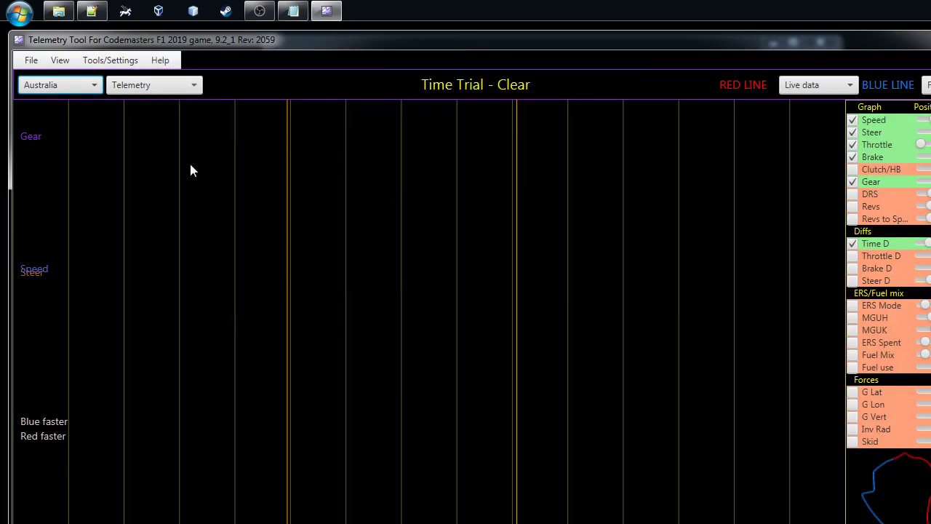
# Set the UDP feed format to ACC in General settings and centre the restart notice
pyautogui.click(102, 60)
pyautogui.click(98, 84)
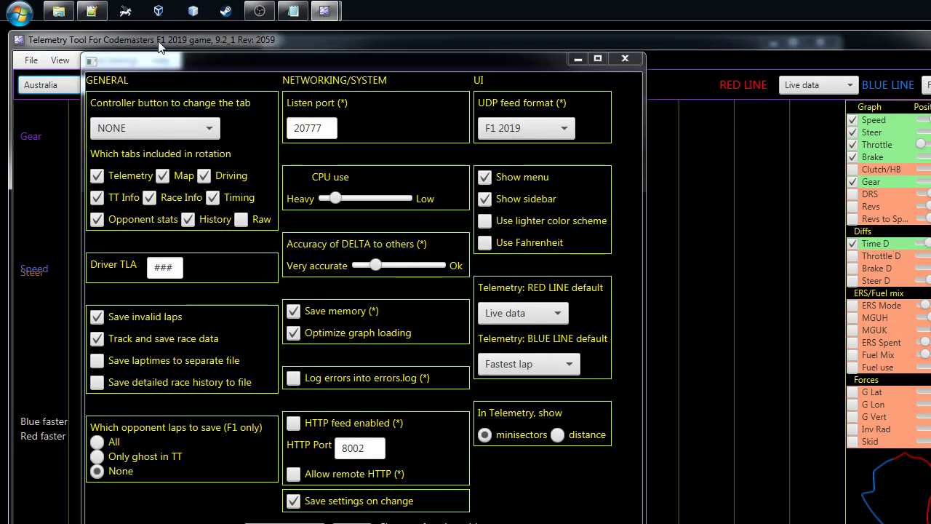
pyautogui.click(531, 125)
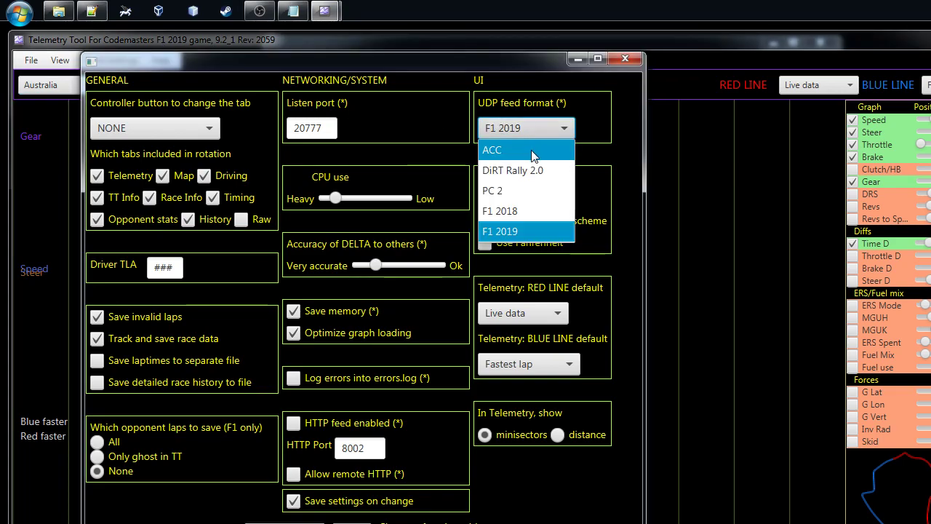
pyautogui.click(531, 150)
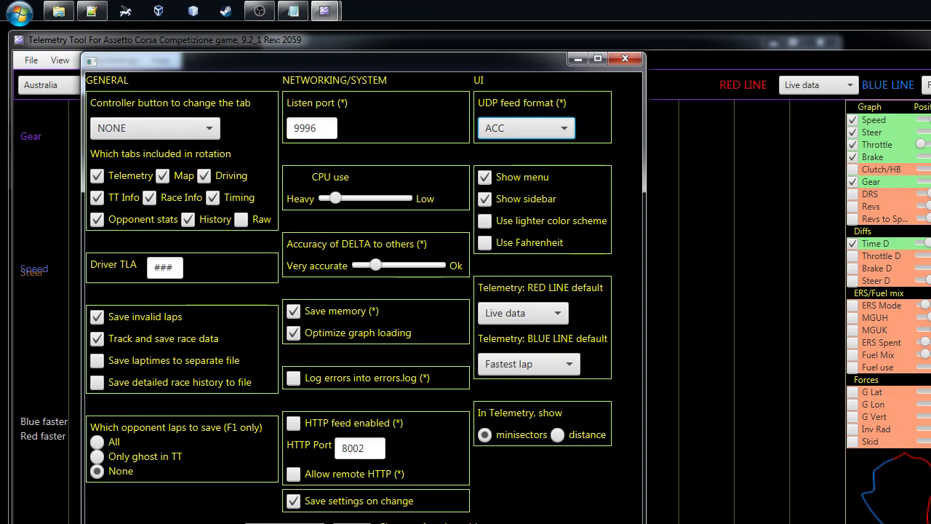
pyautogui.press('Escape')
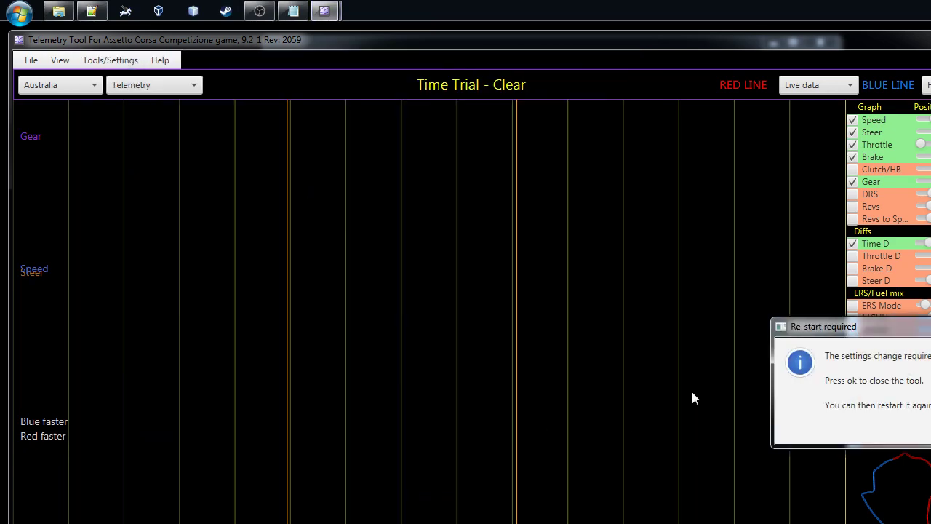
pyautogui.moveTo(927, 321); pyautogui.dragTo(508, 306)
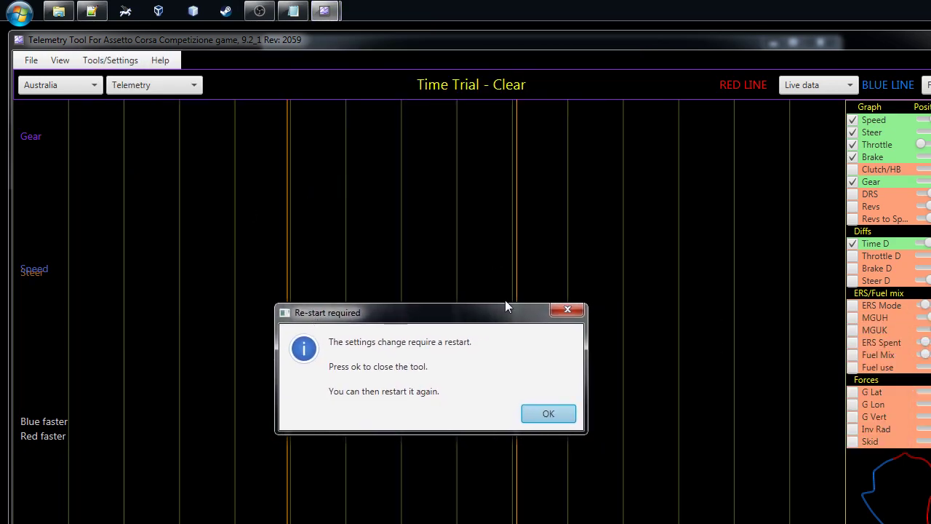
# Acknowledge the restart, run run_acc_relay.bat, and park the relay console at the left edge
pyautogui.click(547, 413)
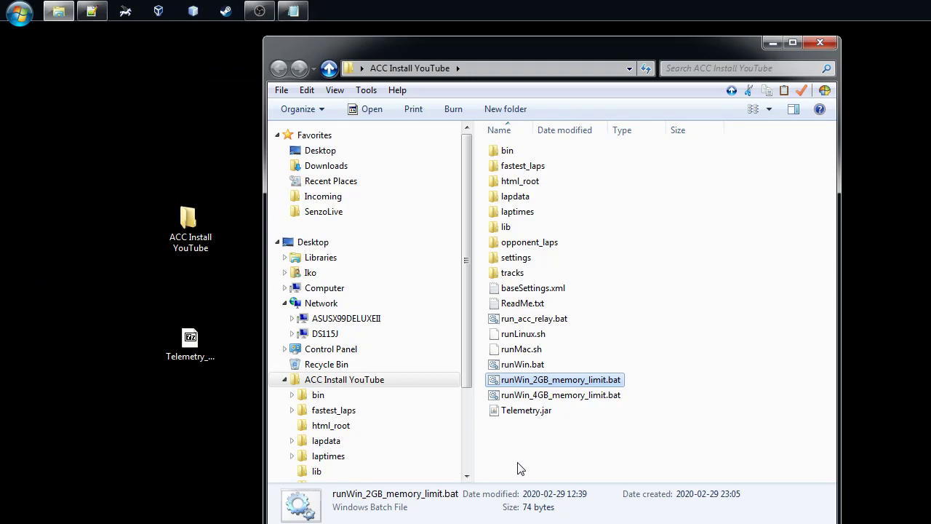
pyautogui.doubleClick(513, 323)
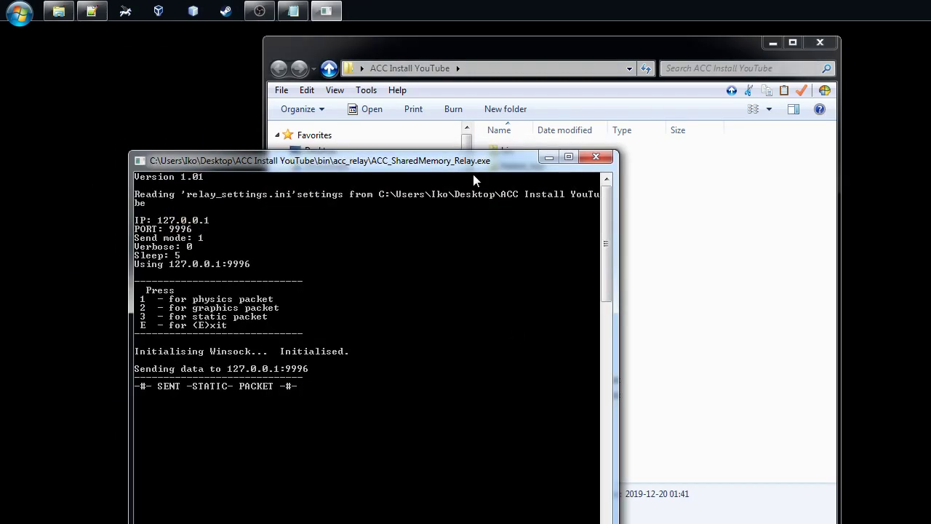
pyautogui.moveTo(475, 166); pyautogui.dragTo(368, 68)
pyautogui.click(542, 57)
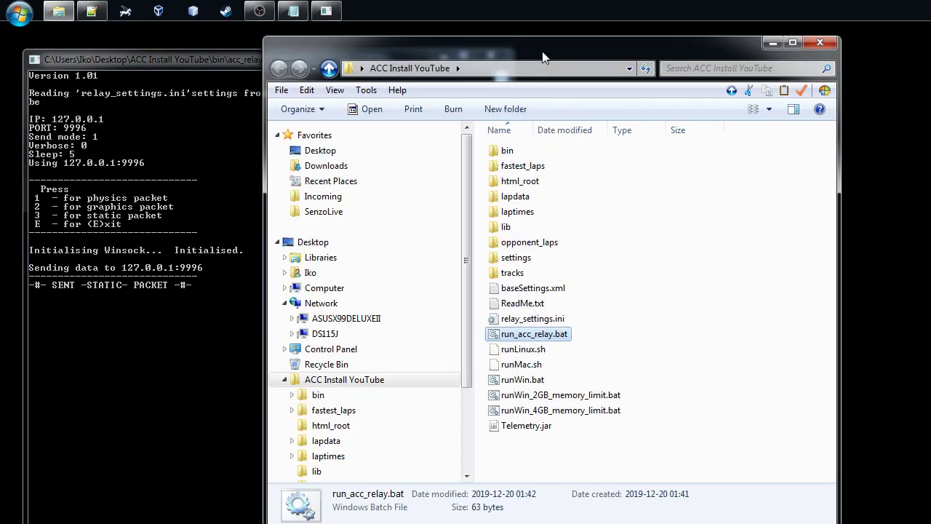
# Relaunch the Telemetry Tool with runWin.bat and bring the relay console forward
pyautogui.doubleClick(521, 381)
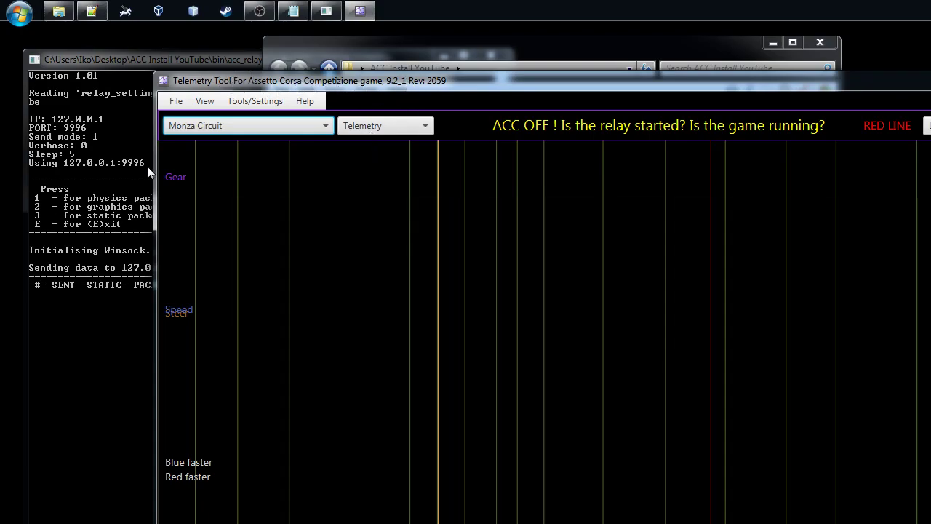
pyautogui.click(149, 172)
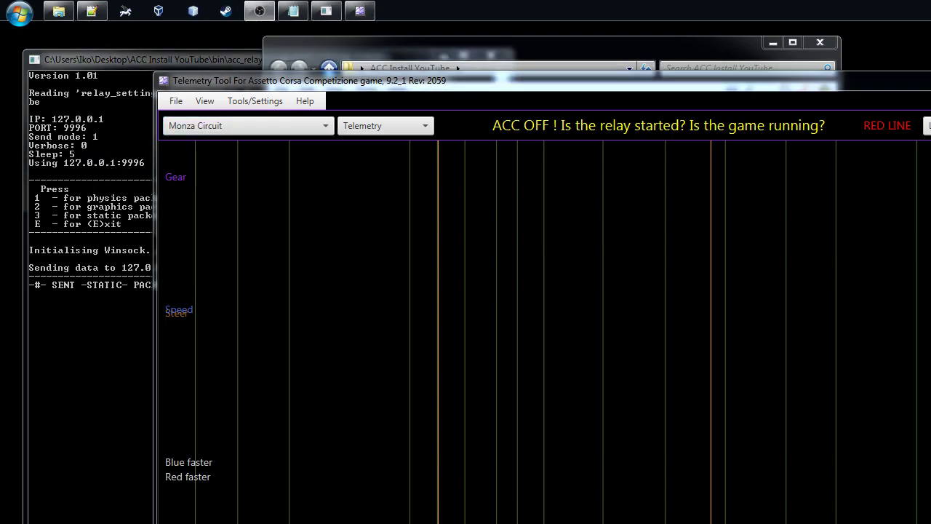
# Start the Zolder practice session and drag the AC2 window right, clear of the track map
pyautogui.click(701, 197)
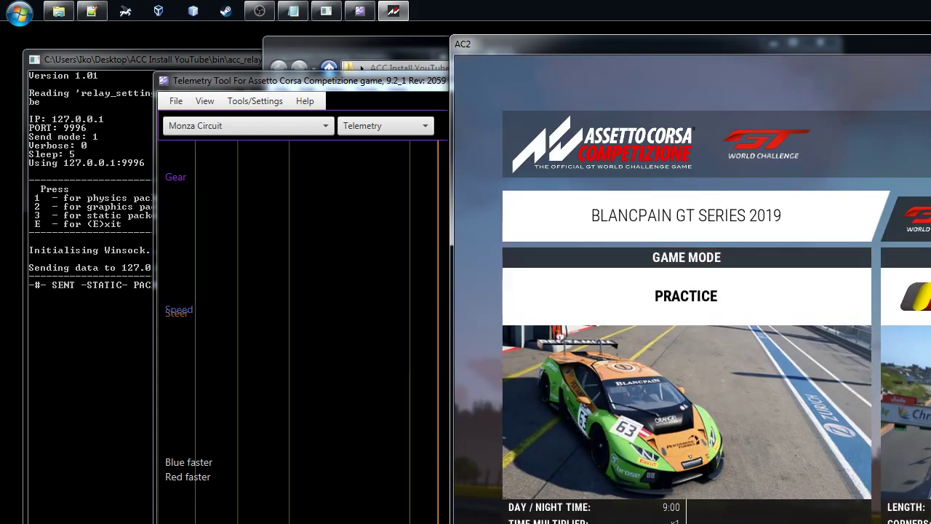
pyautogui.click(803, 456)
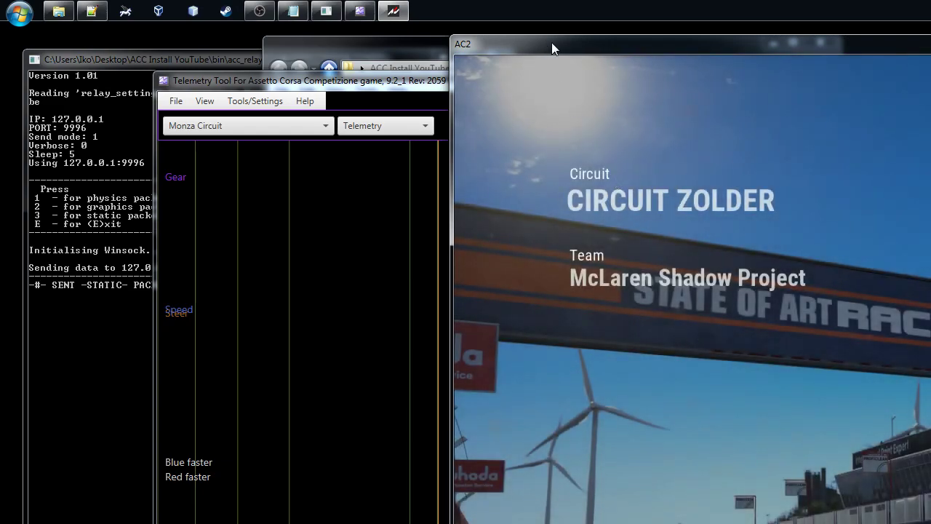
pyautogui.moveTo(551, 43); pyautogui.dragTo(579, 47)
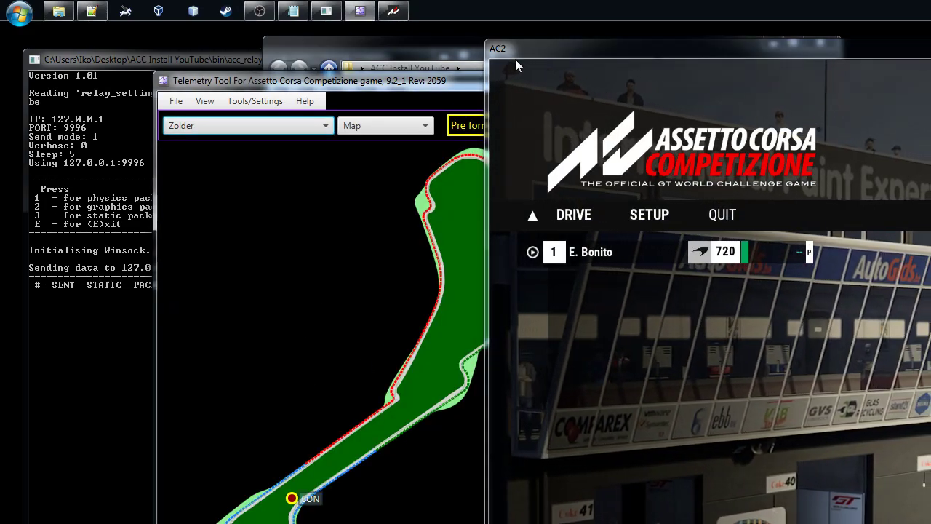
pyautogui.moveTo(526, 48); pyautogui.dragTo(595, 56)
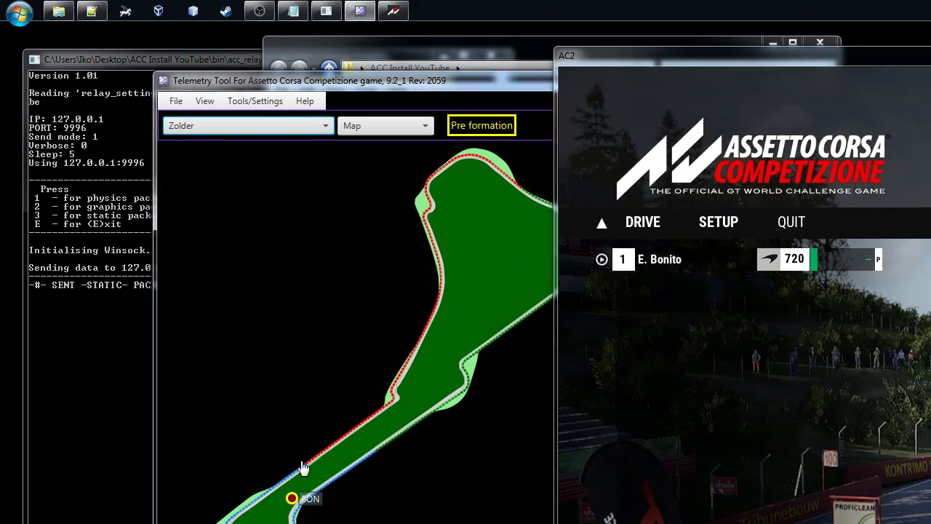
pyautogui.click(575, 298)
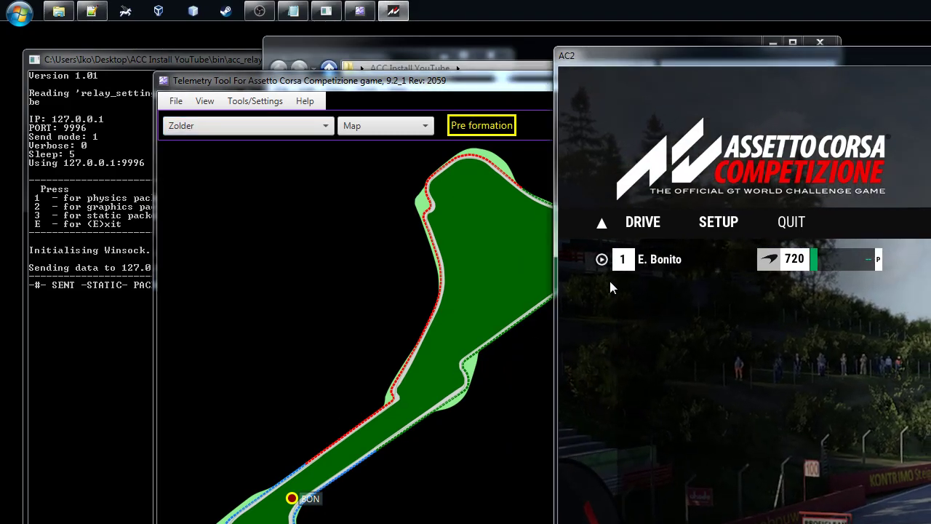
# Start driving at Zolder and show the live Driving dashboard in Telemetry Tool
pyautogui.click(640, 223)
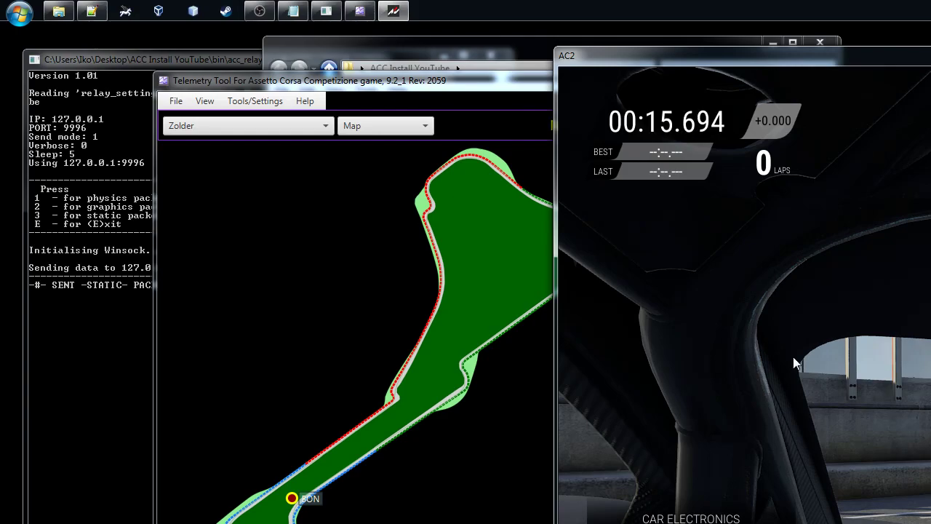
pyautogui.click(382, 128)
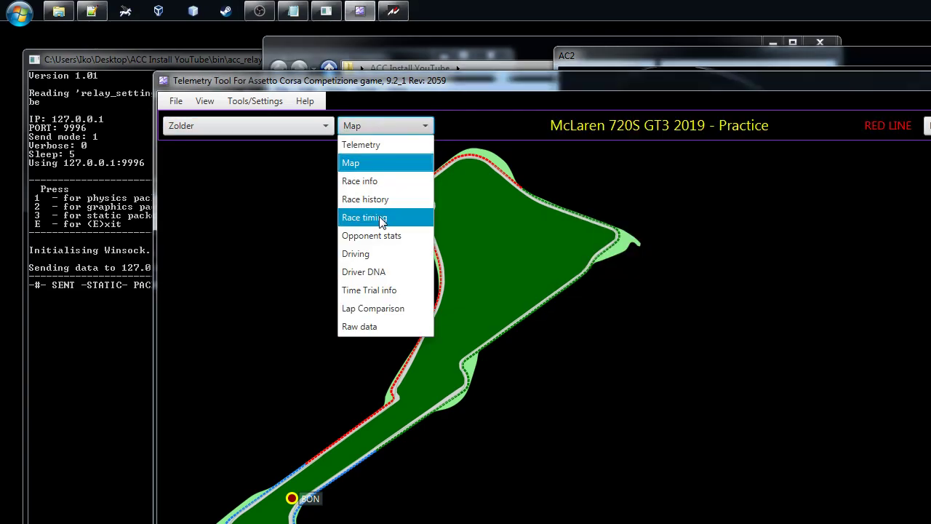
pyautogui.click(379, 255)
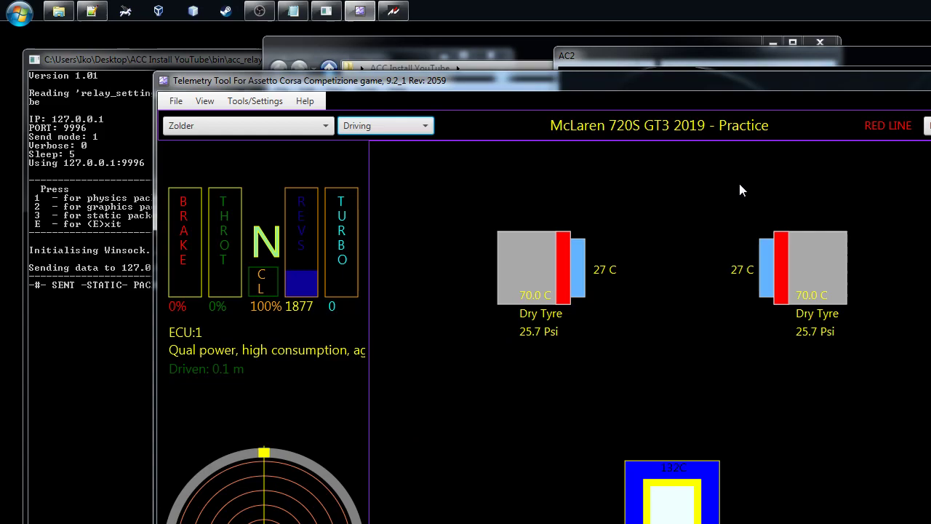
# Return focus to the game, then switch the view back to the Zolder track map
pyautogui.click(735, 56)
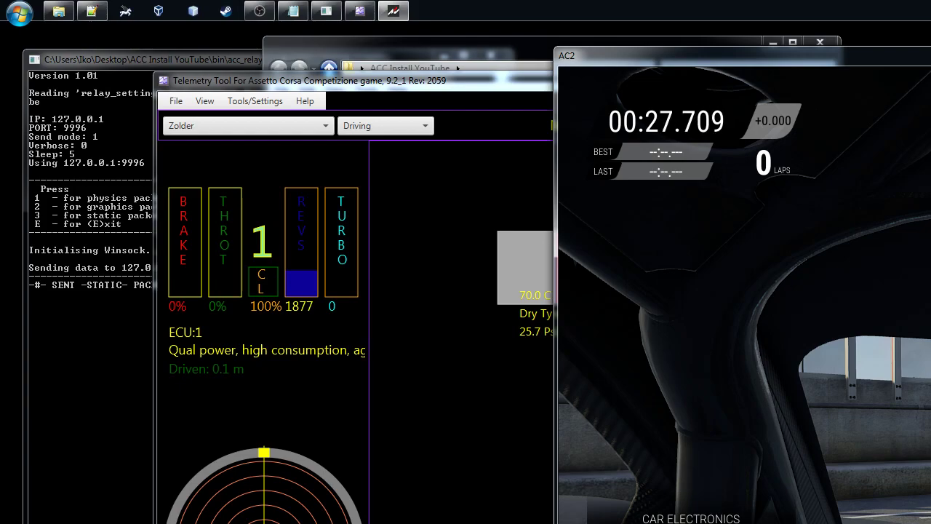
pyautogui.click(386, 128)
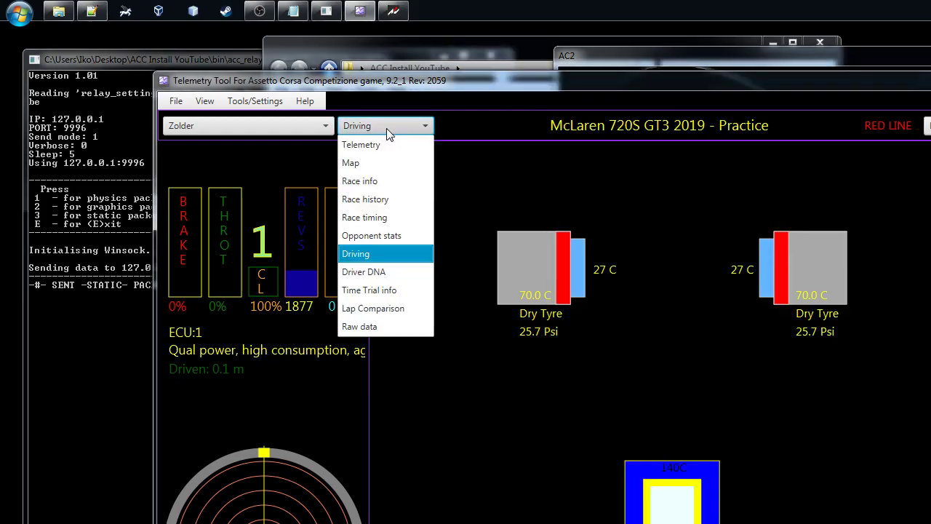
pyautogui.click(379, 165)
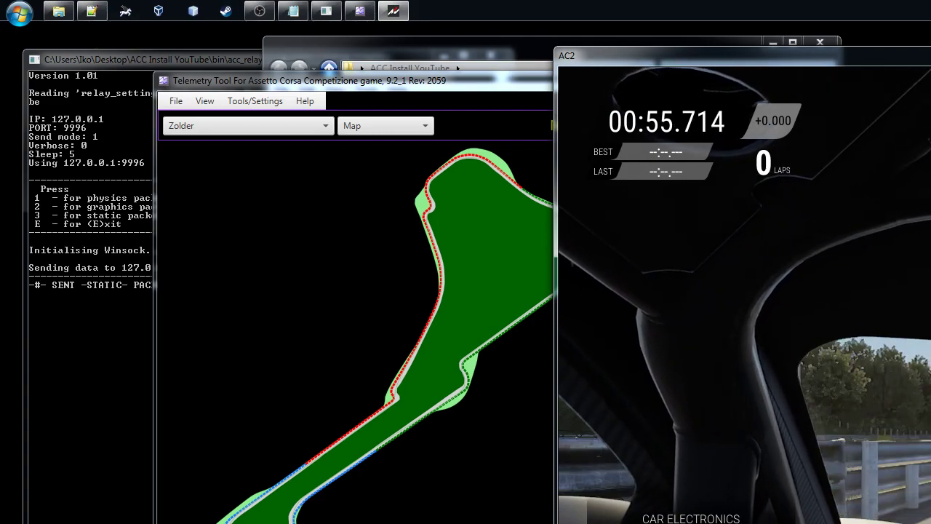
# Show the Telemetry graphs view with live gear, speed and steering traces
pyautogui.click(391, 124)
pyautogui.click(386, 144)
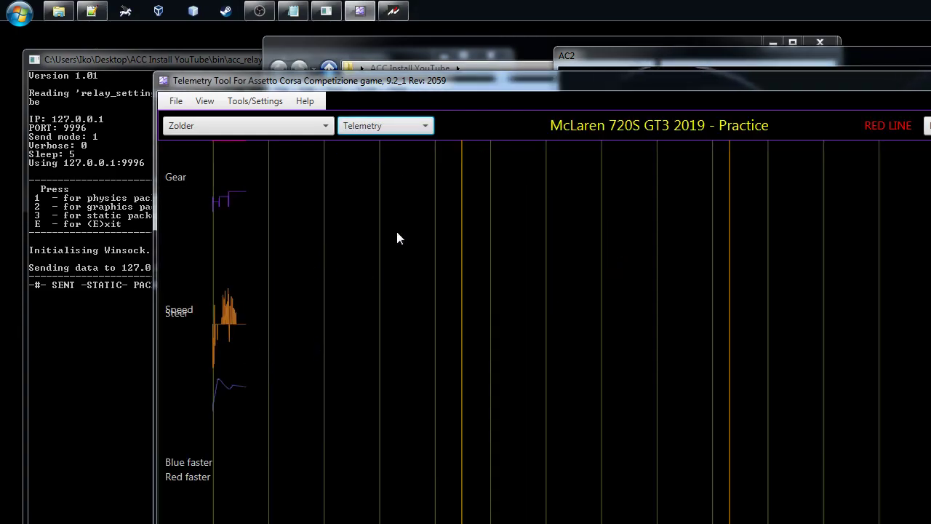
pyautogui.click(411, 126)
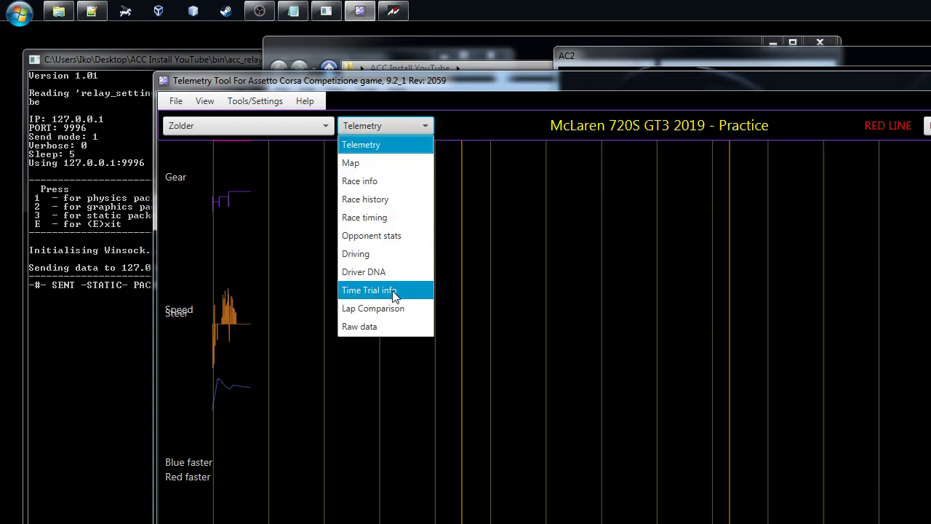
pyautogui.click(393, 11)
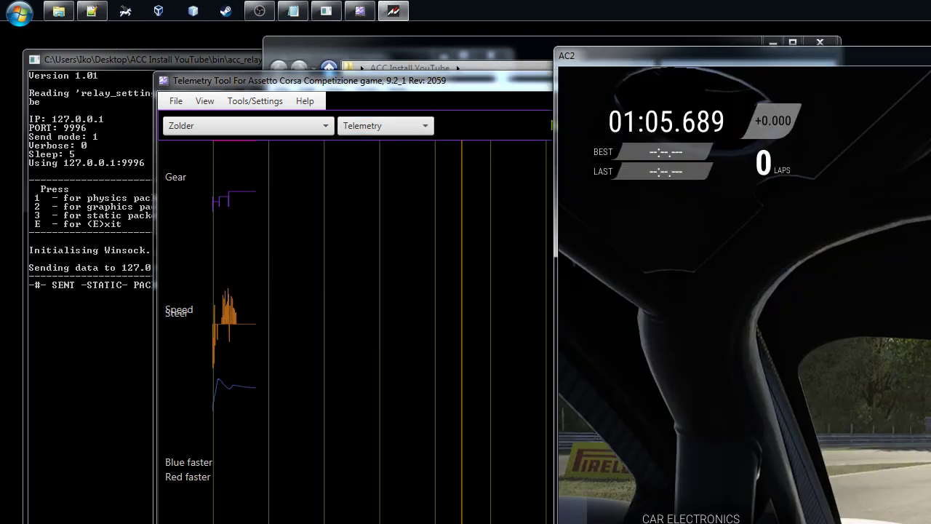
pyautogui.click(374, 87)
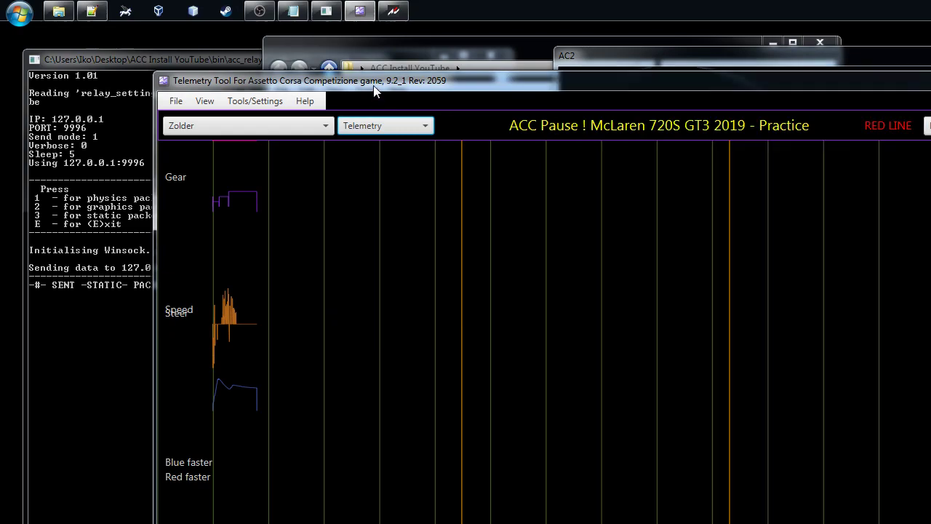
pyautogui.click(396, 131)
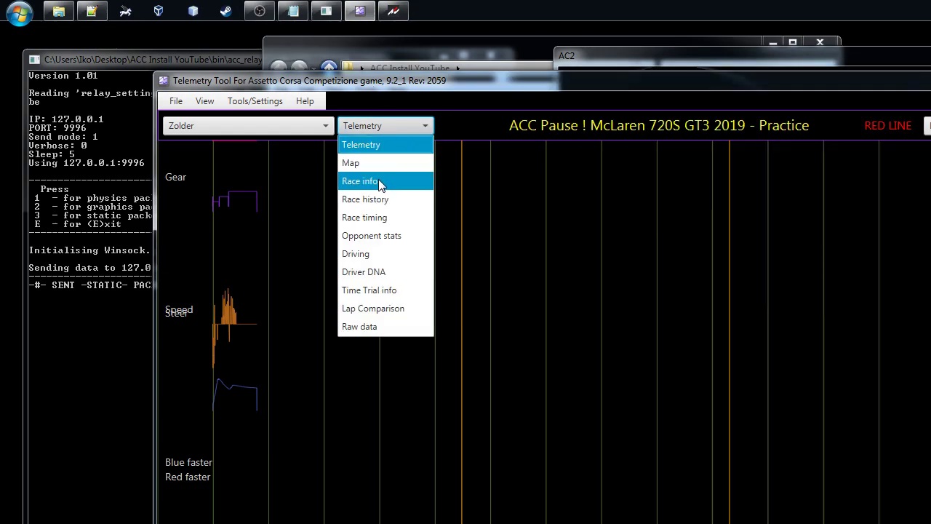
pyautogui.click(317, 100)
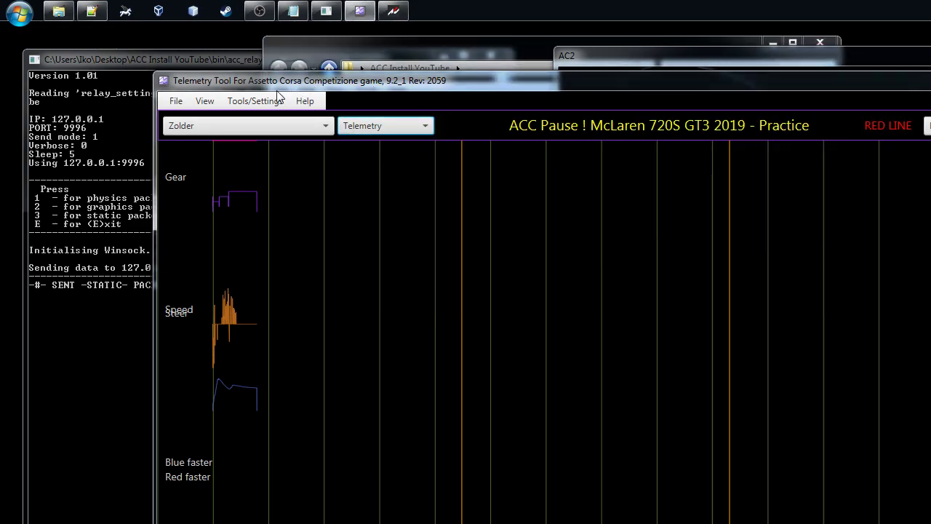
# In General settings, make TC_UP the tab-changing action
pyautogui.click(243, 100)
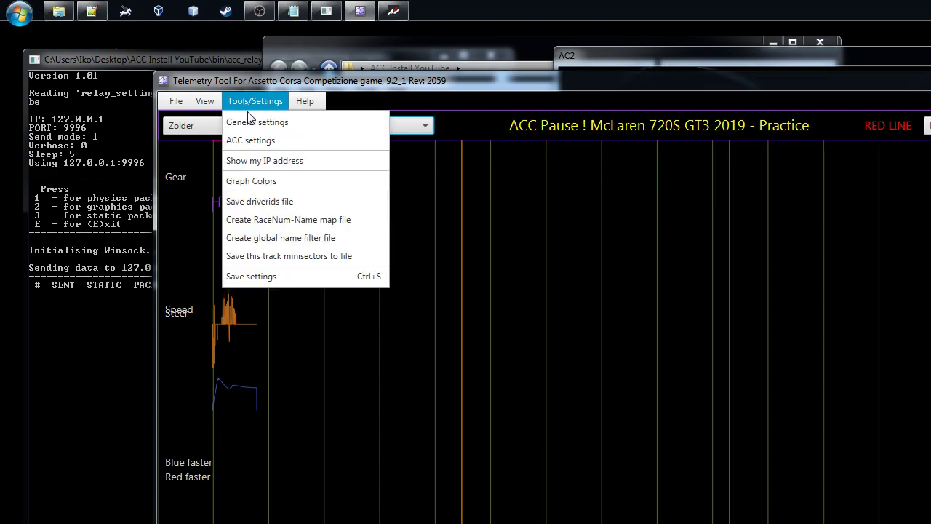
pyautogui.click(250, 125)
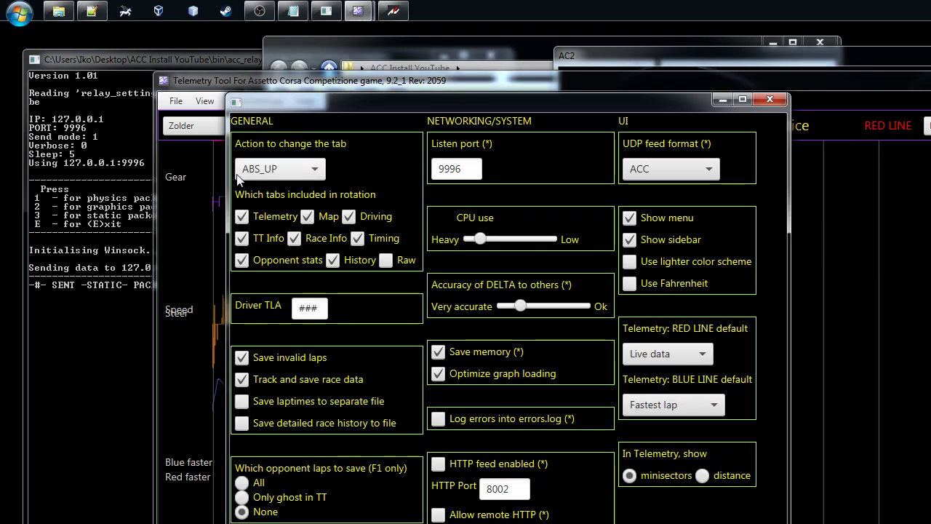
pyautogui.click(314, 169)
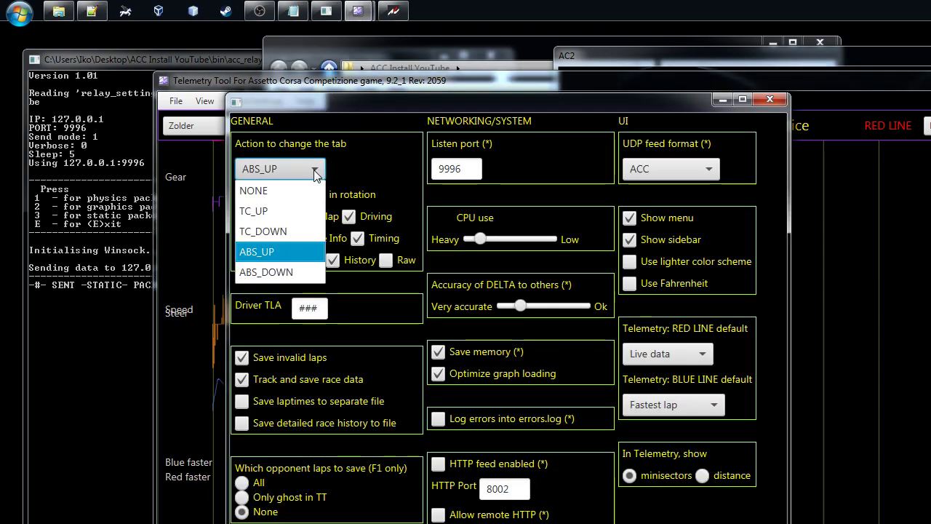
pyautogui.click(290, 211)
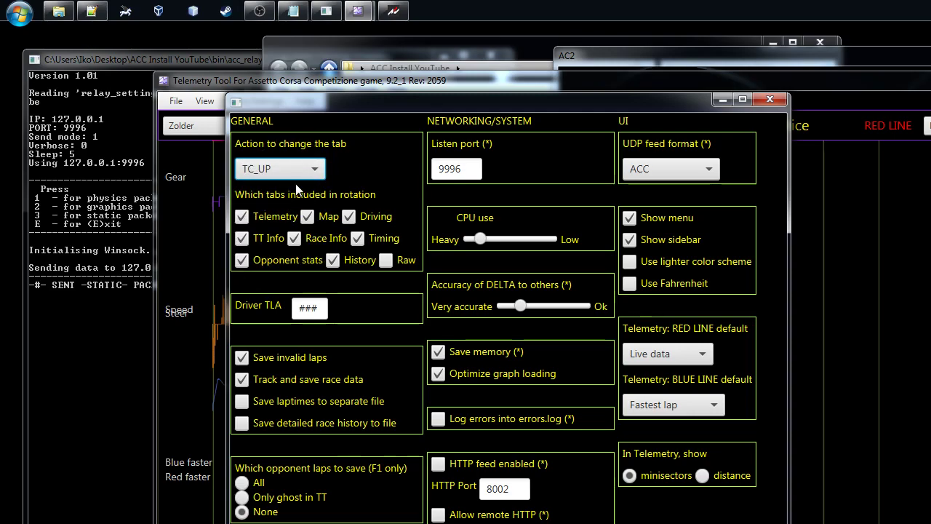
# Remove TT Info, Timing, Driving, History, Opponent stats and Telemetry from the tab rotation
pyautogui.click(243, 238)
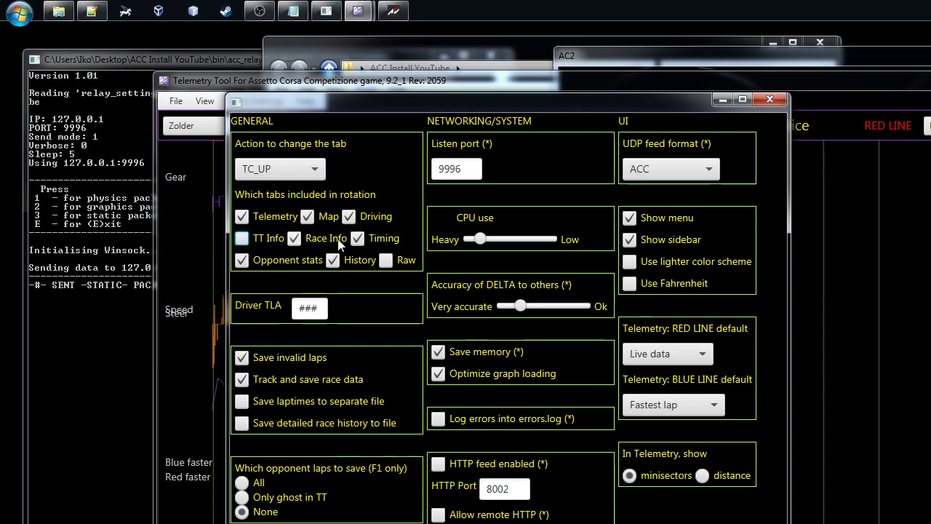
pyautogui.click(357, 238)
pyautogui.click(349, 216)
pyautogui.click(333, 259)
pyautogui.click(243, 259)
pyautogui.click(254, 220)
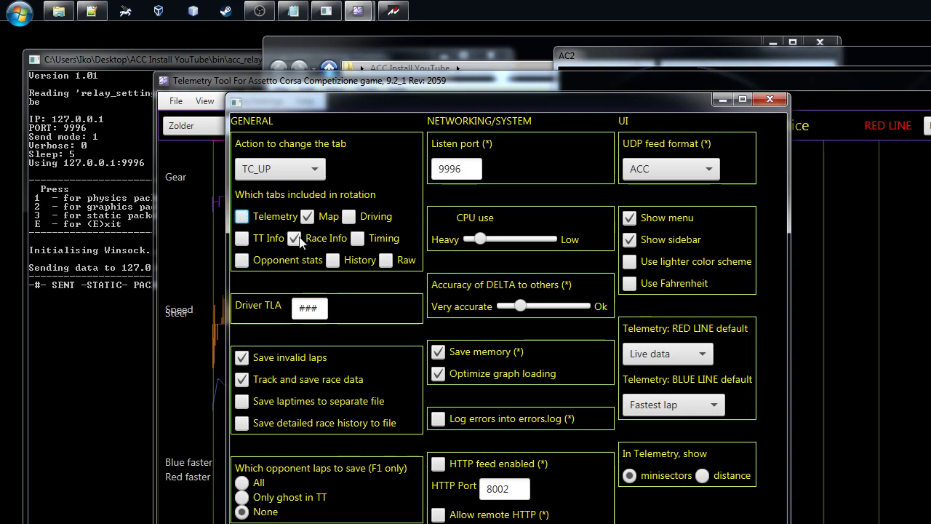
pyautogui.press('Escape')
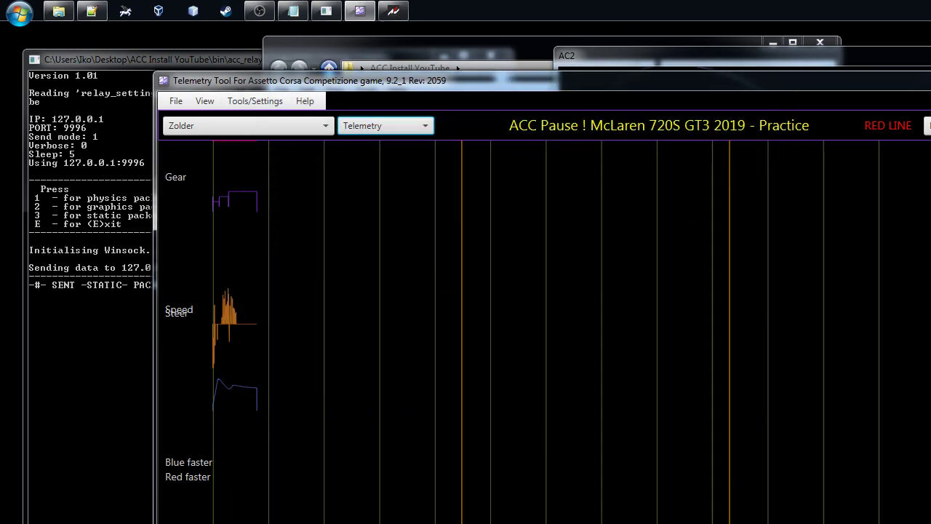
# Drive in ACC with the game window moved aside to watch Race info, then pause
pyautogui.hotkey('alt', 'Tab')
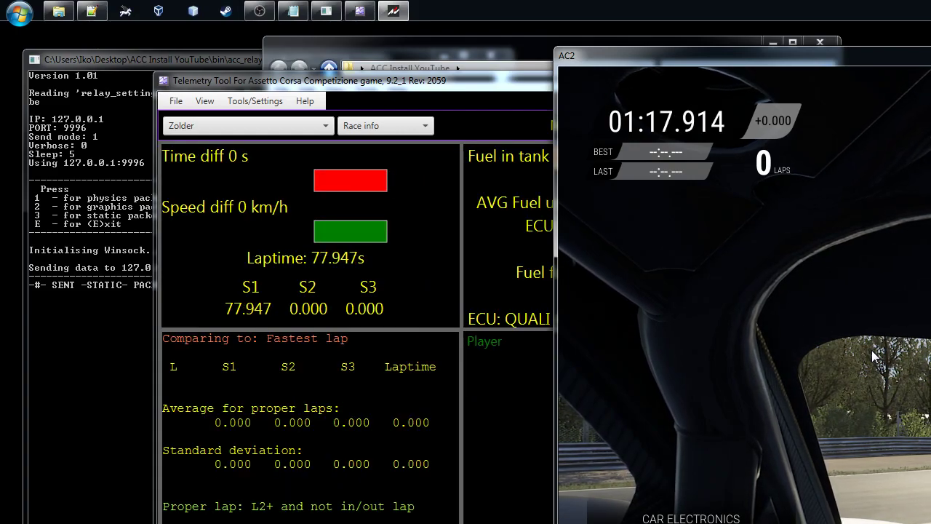
pyautogui.moveTo(736, 60); pyautogui.dragTo(930, 67)
pyautogui.click(618, 320)
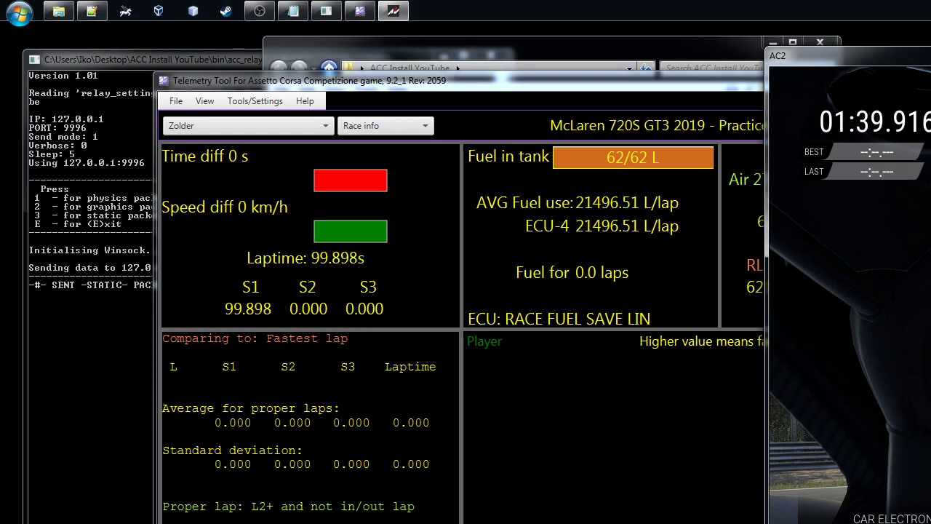
pyautogui.press('Escape')
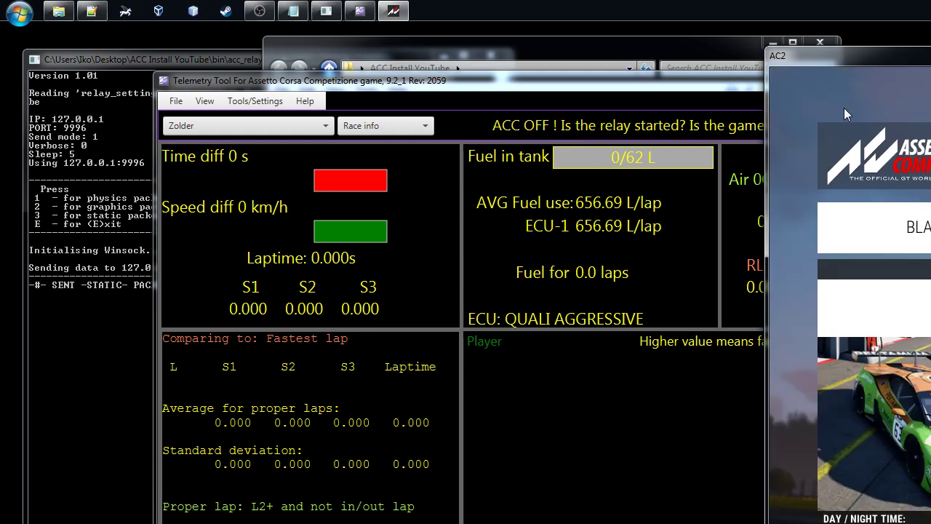
# Close Telemetry Tool and the ACC_SharedMemory_Relay console, then return to the game window
pyautogui.click(556, 89)
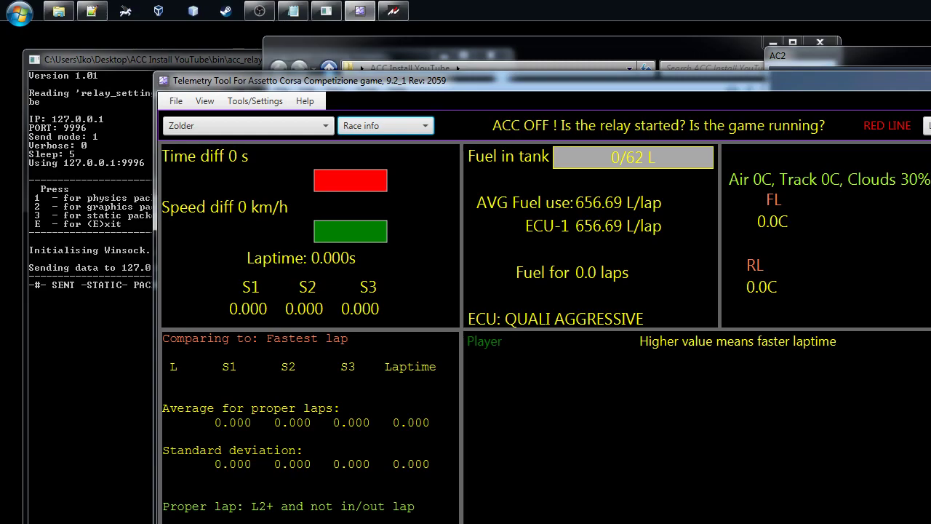
pyautogui.hotkey('alt', 'F4')
pyautogui.click(80, 356)
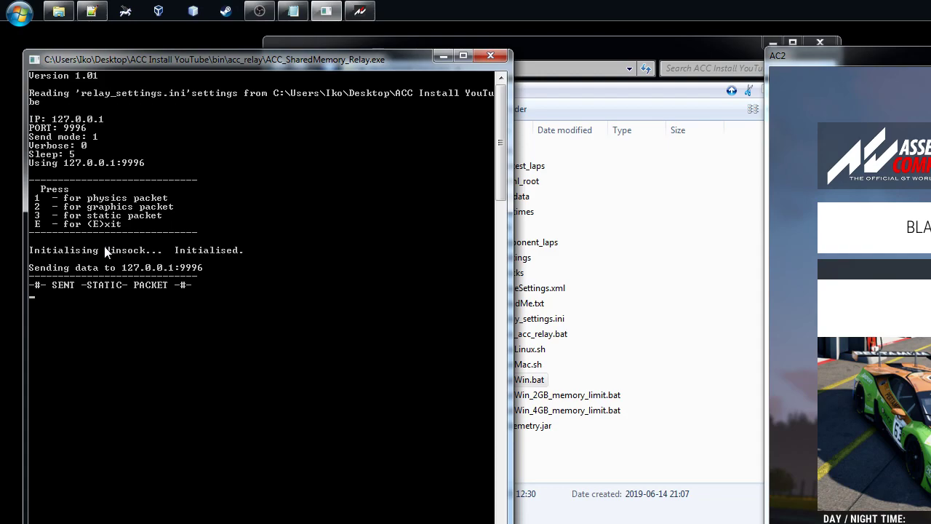
pyautogui.press('e')
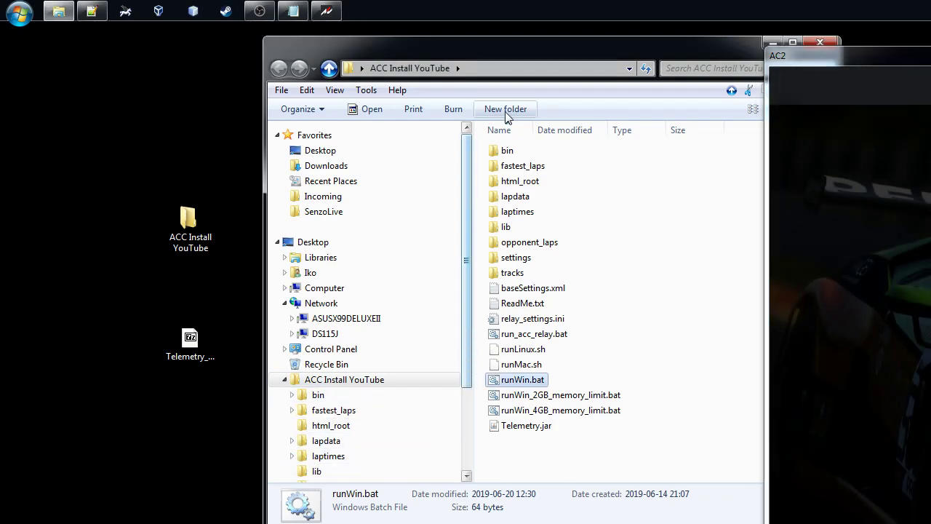
pyautogui.click(247, 13)
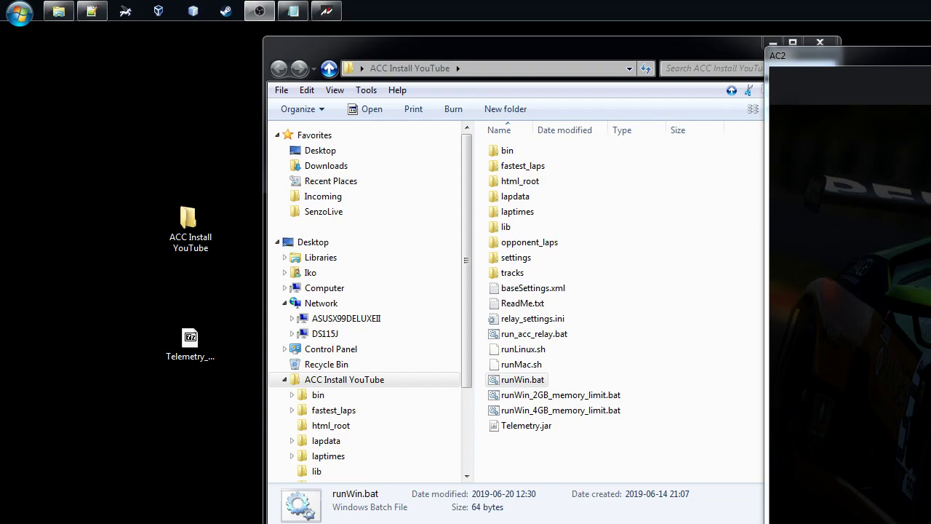